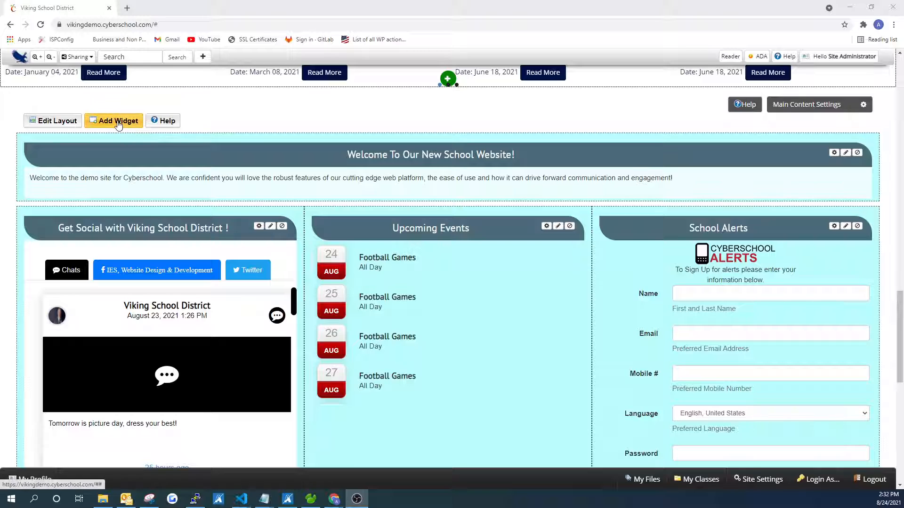
- Add a Text Box widget to the main content area and open its content editor
click(118, 122)
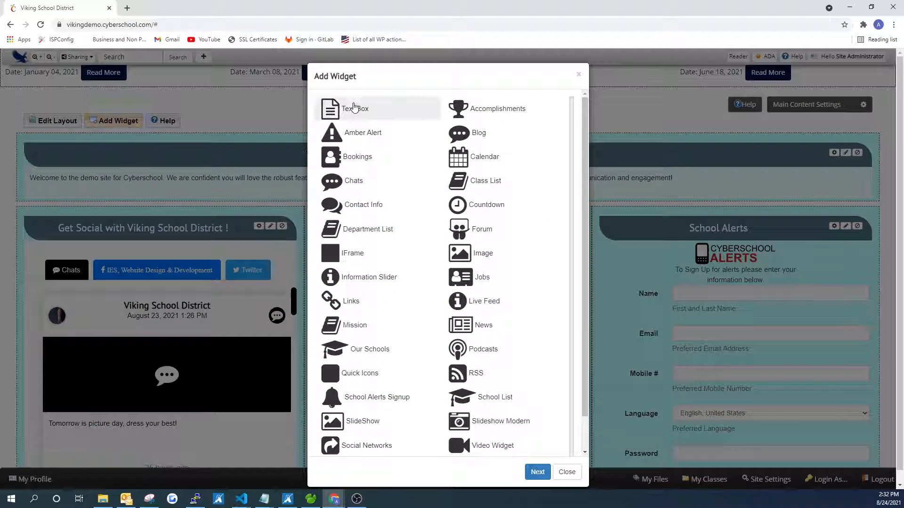
click(448, 144)
click(451, 115)
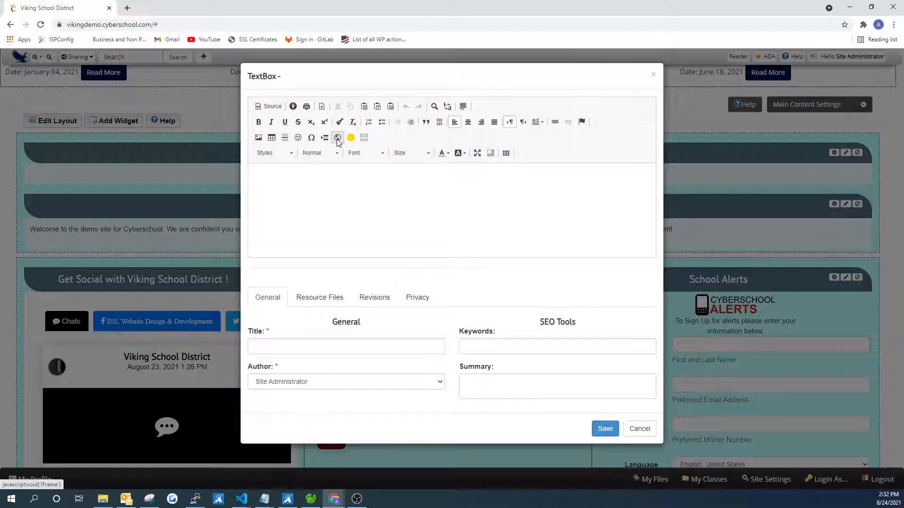
click(338, 138)
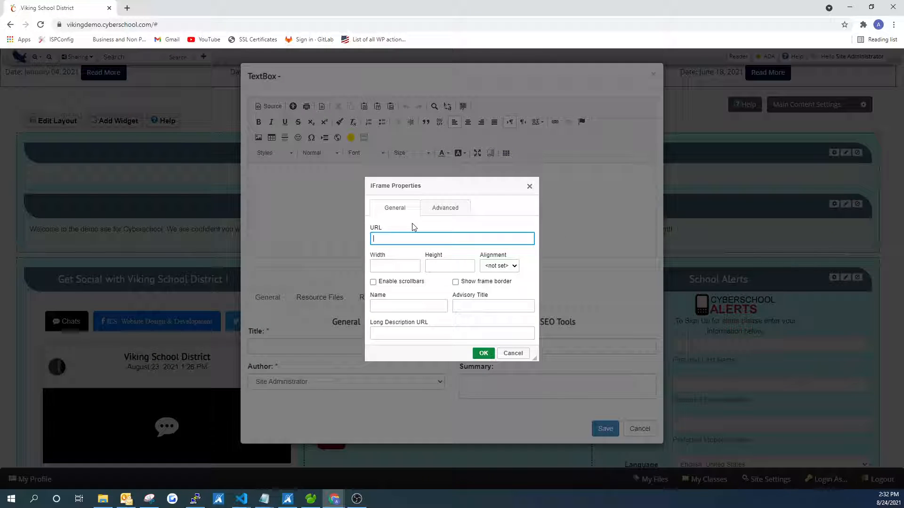
text(https://docs.google.com/gview)
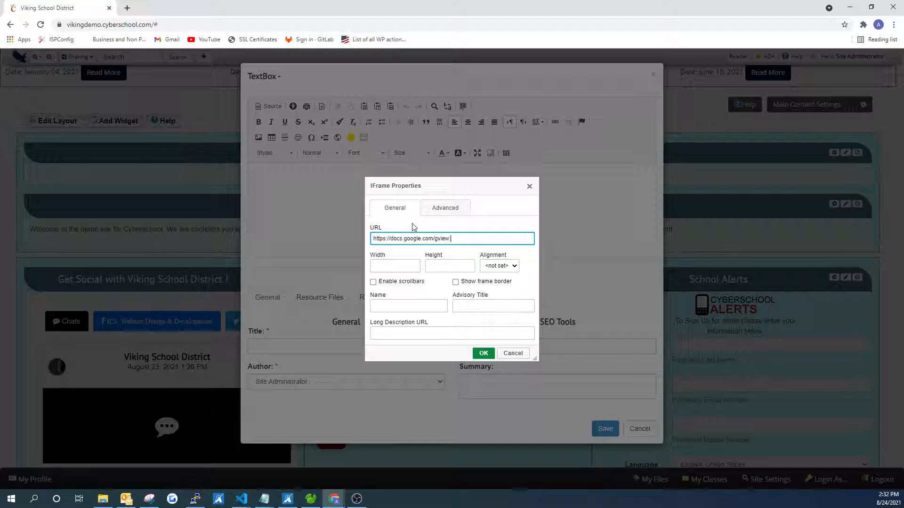
text(??url=)
key(ctrl+a)
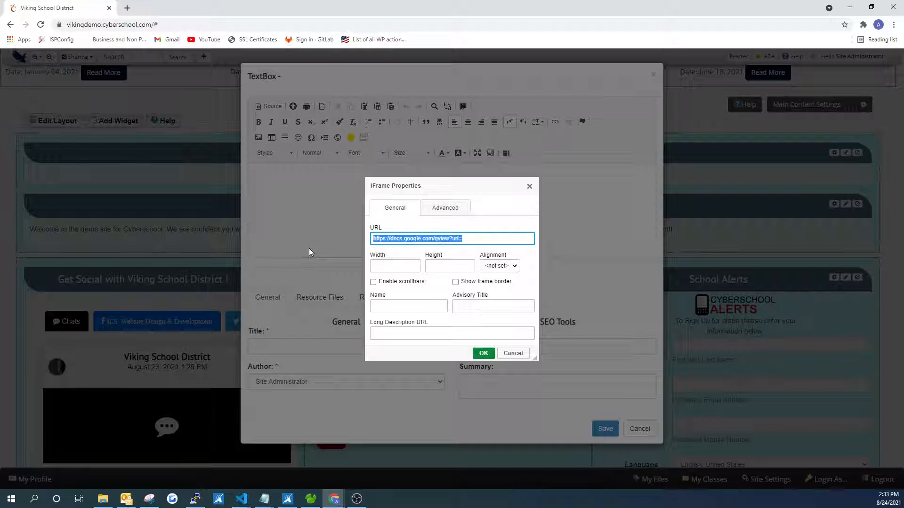
key(ctrl+x)
click(529, 186)
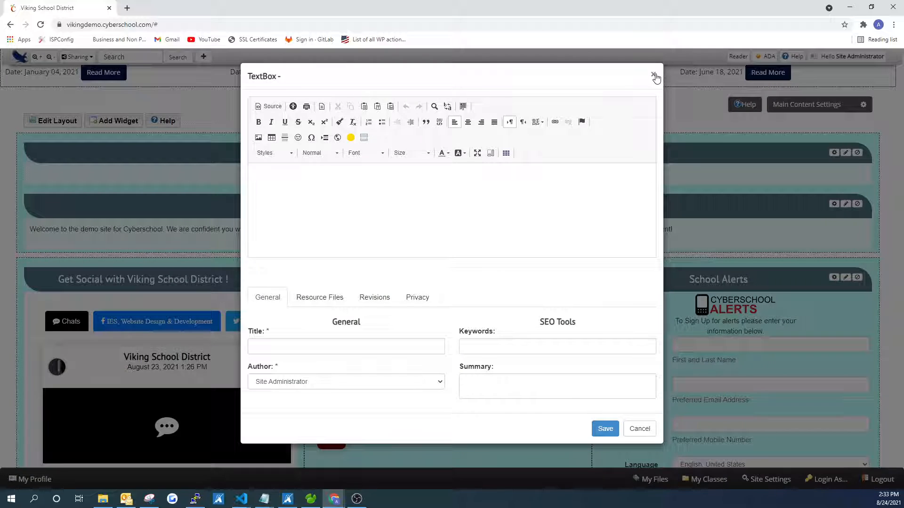
click(653, 74)
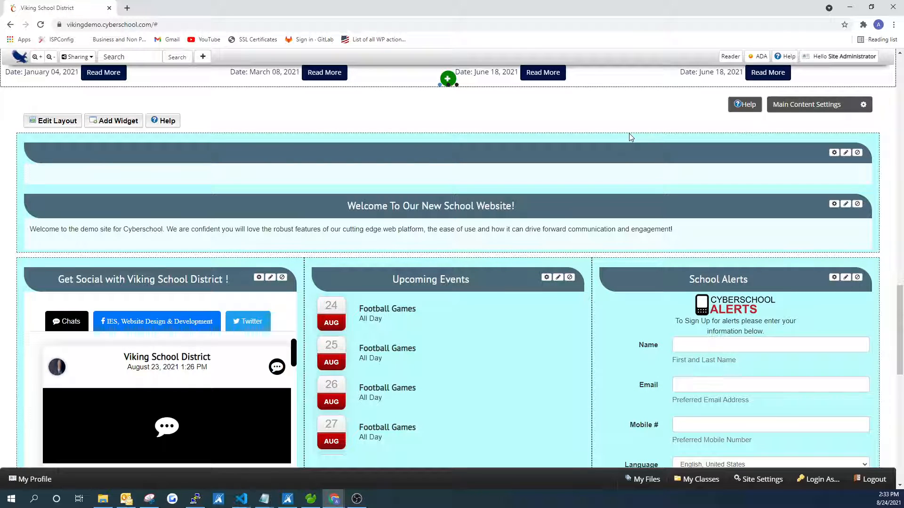
- Copy the Text Box embed code of the Blank-monthly-calendar PDF from My Explorer's file manager
click(843, 56)
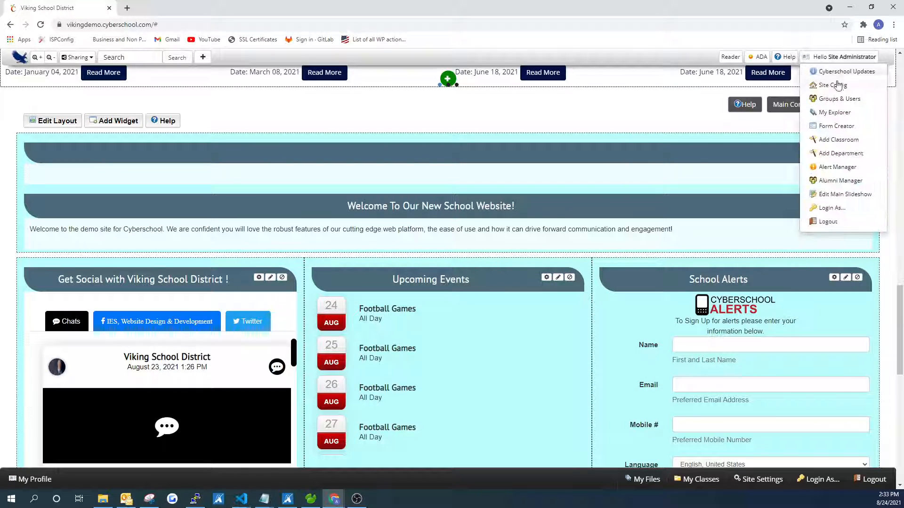
click(836, 113)
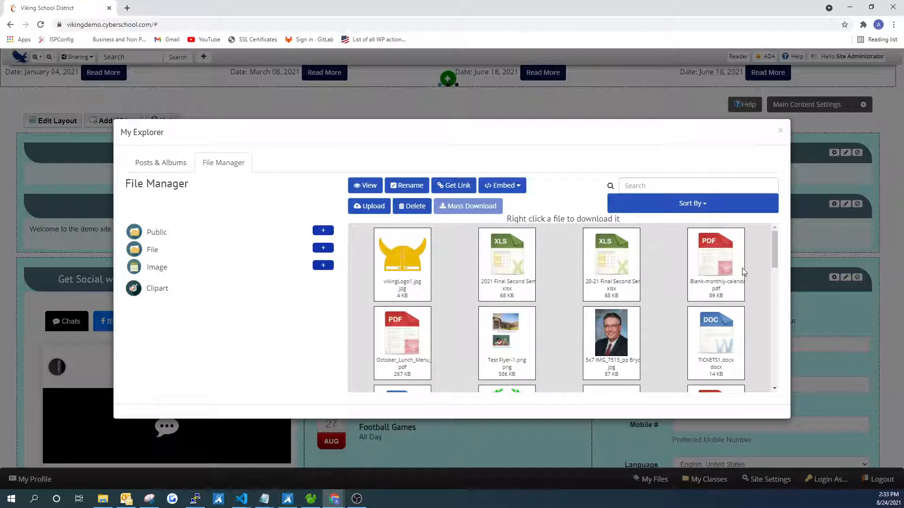
click(715, 265)
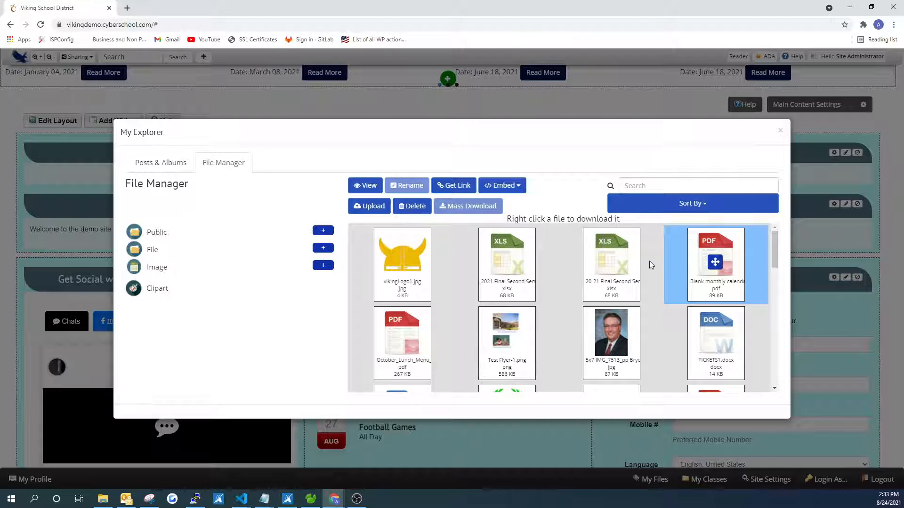
click(507, 186)
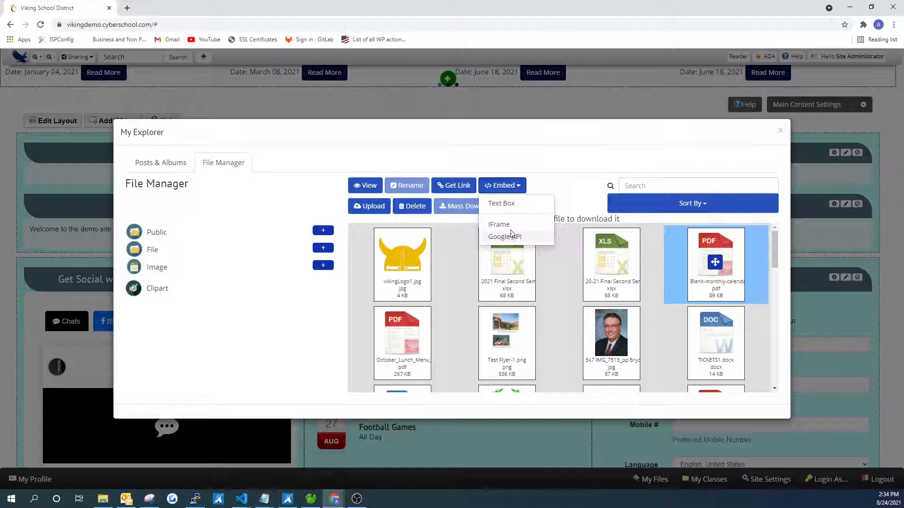
click(502, 203)
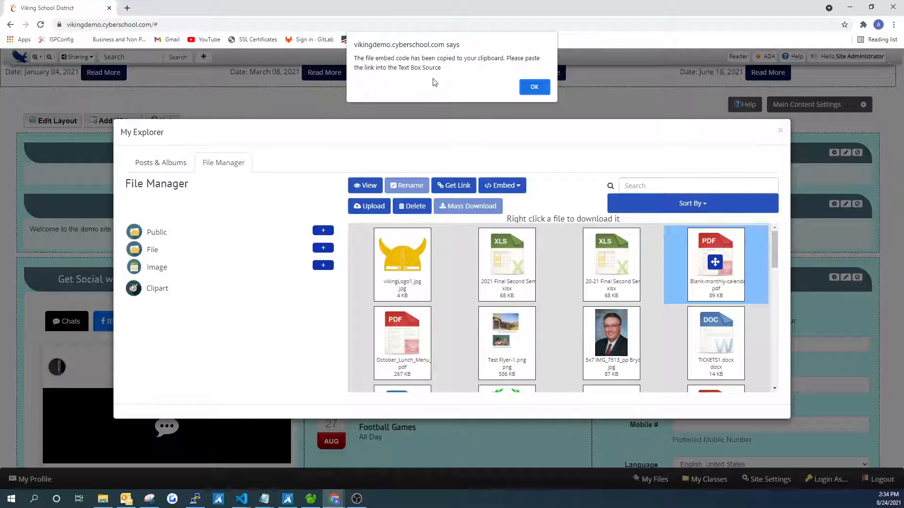
click(534, 86)
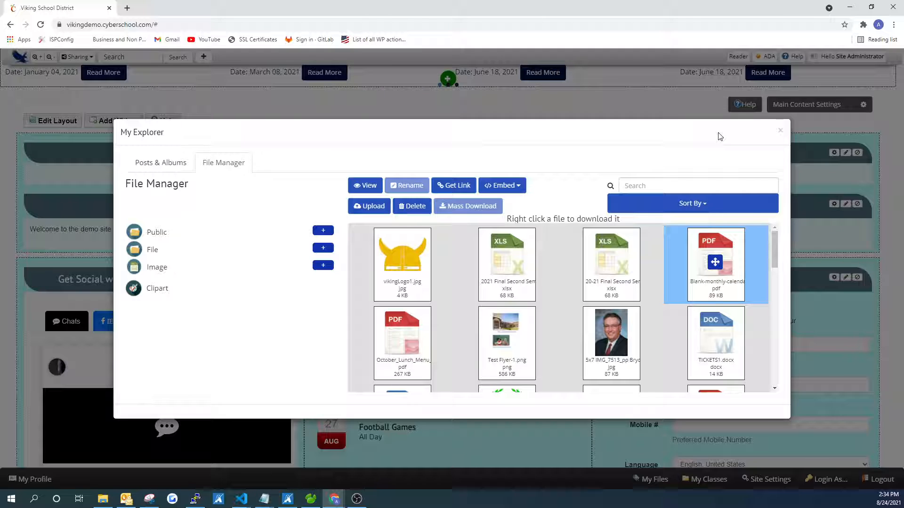
click(780, 130)
- Paste the copied embed code into the empty text box's HTML source and return to the visual view
click(834, 152)
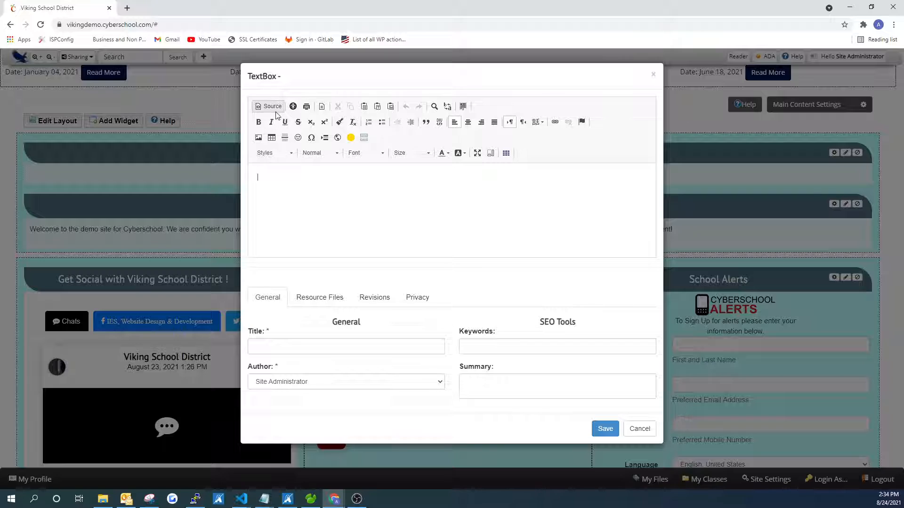
click(282, 172)
right_click(282, 173)
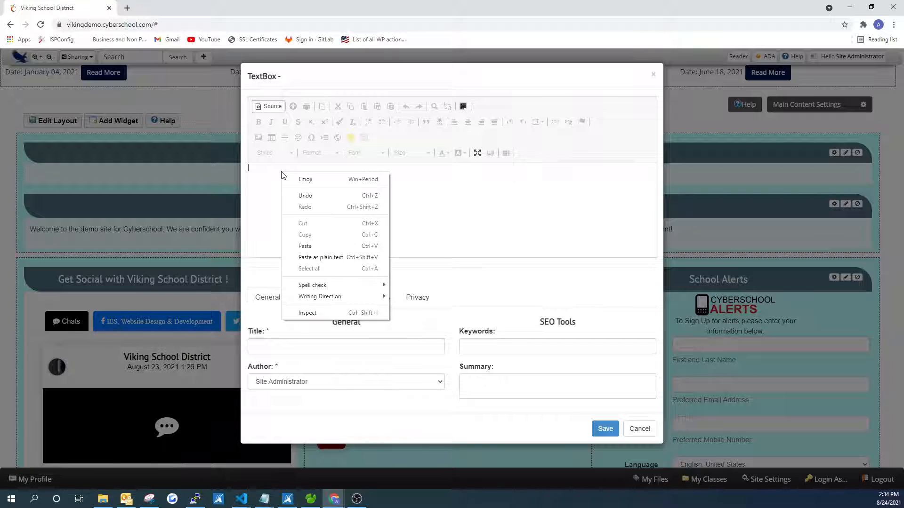
click(306, 246)
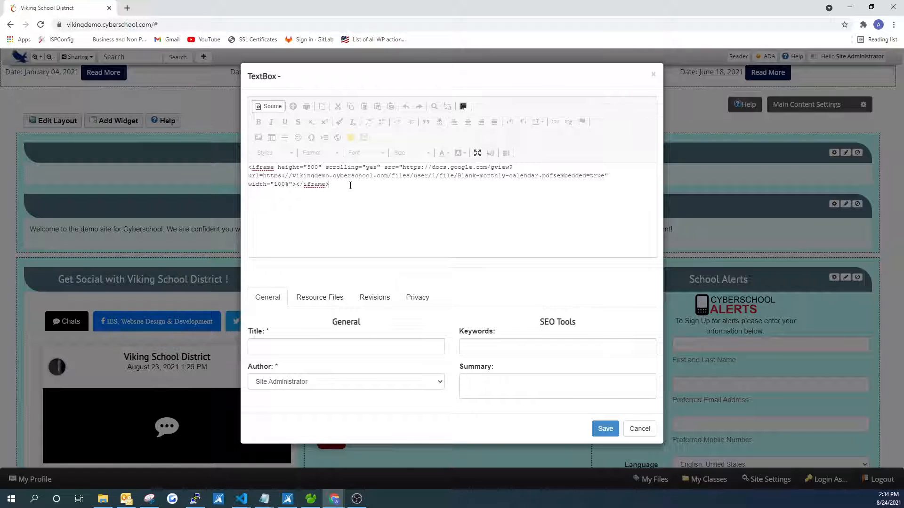
drag(337, 187, 231, 156)
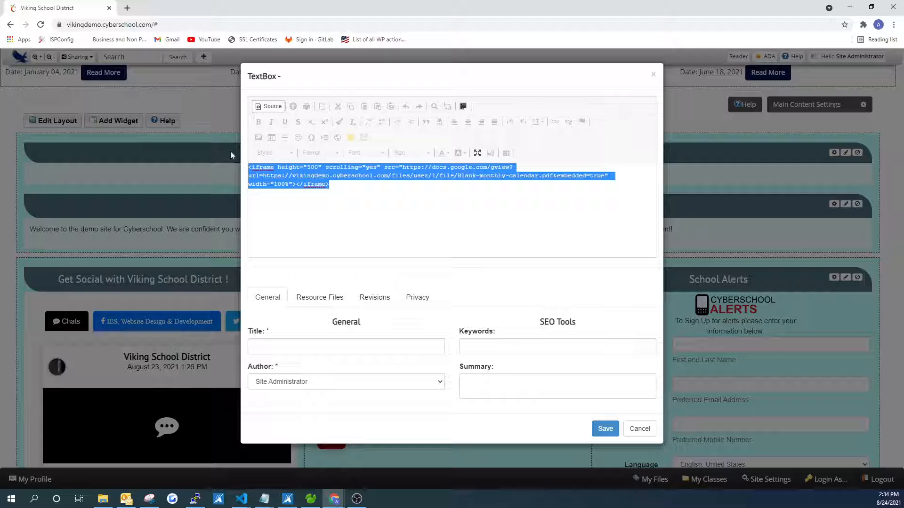
click(339, 187)
drag(292, 168, 347, 168)
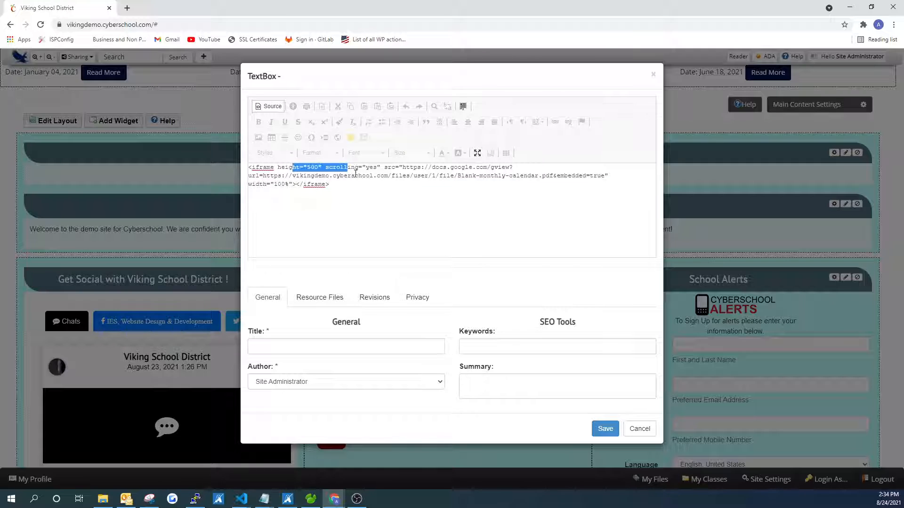
click(370, 168)
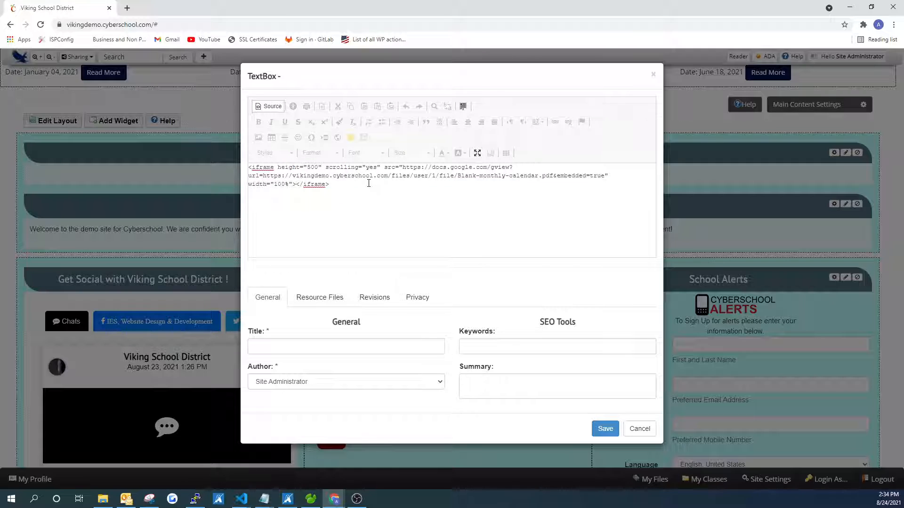
click(267, 107)
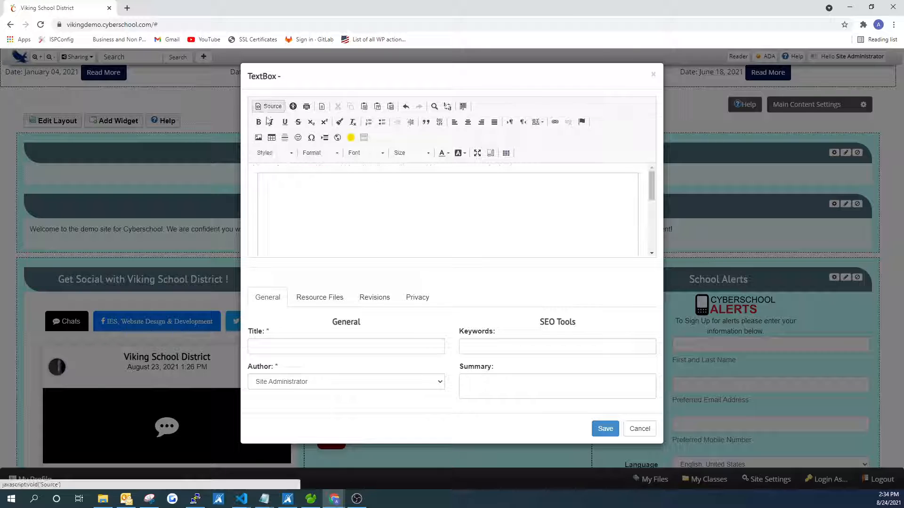
- Examine the embedded calendar frame's URL, scrollbar and height properties without changing them
double_click(352, 213)
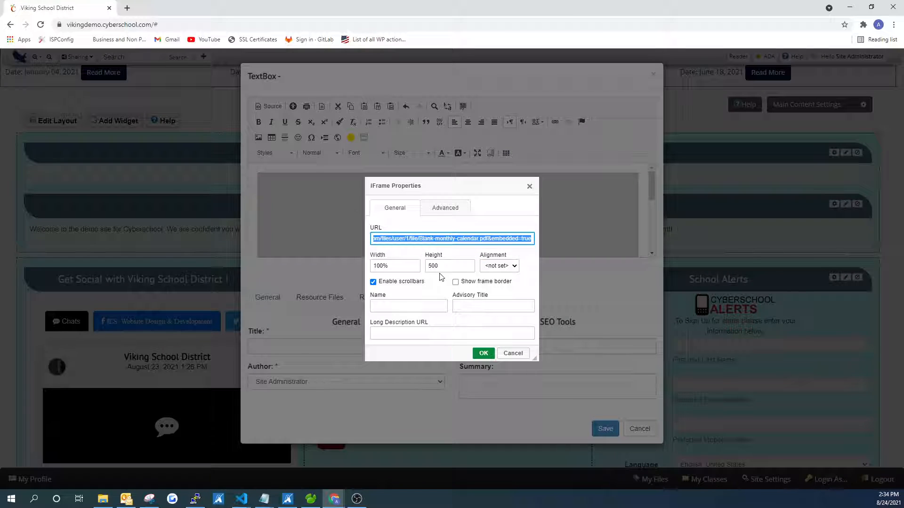
key(ctrl+v)
click(373, 282)
click(373, 282)
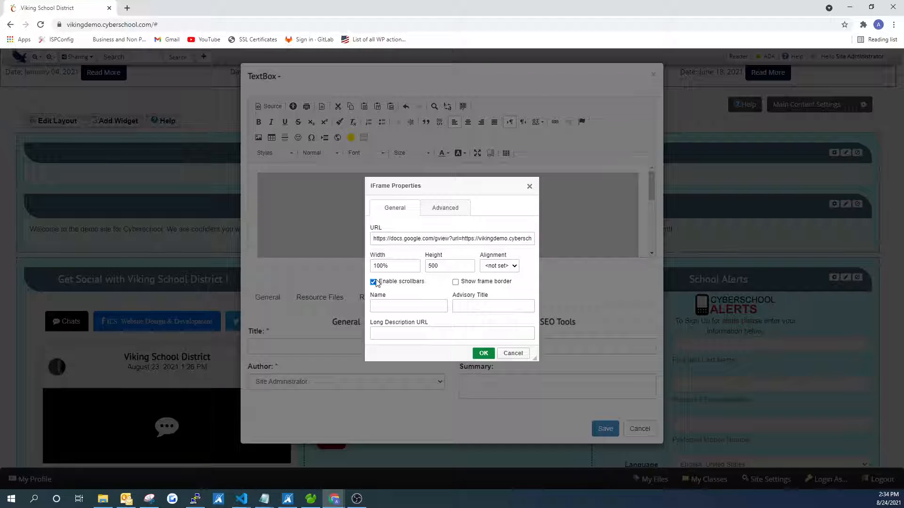
double_click(429, 266)
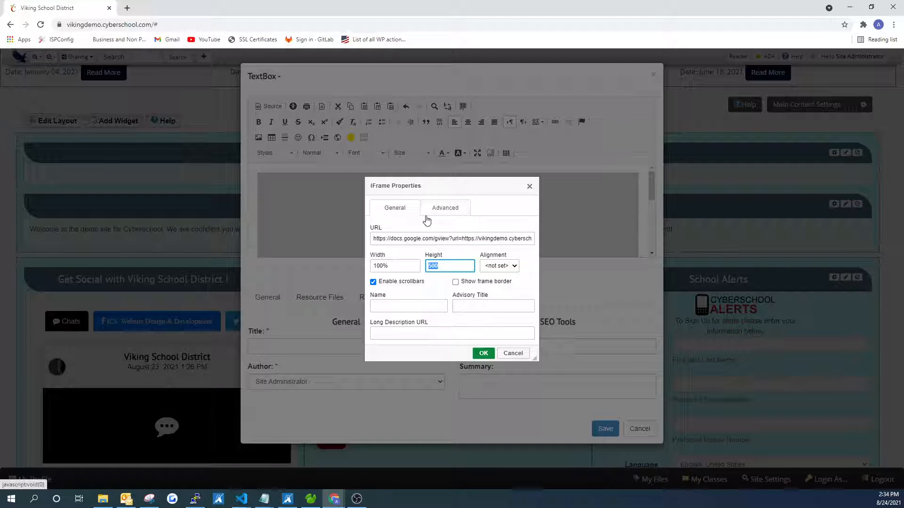
drag(528, 191, 527, 190)
click(529, 186)
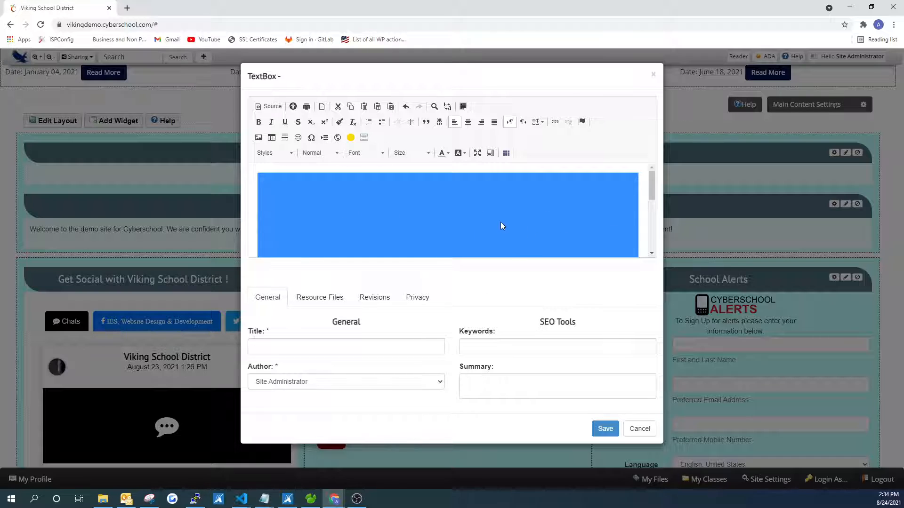
- Title the text box "Test" and save it
click(305, 348)
text(Test)
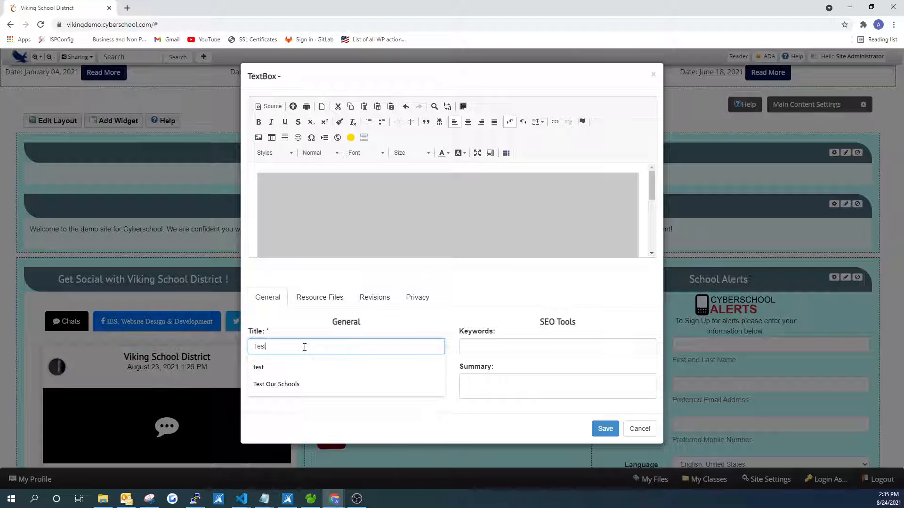
click(605, 428)
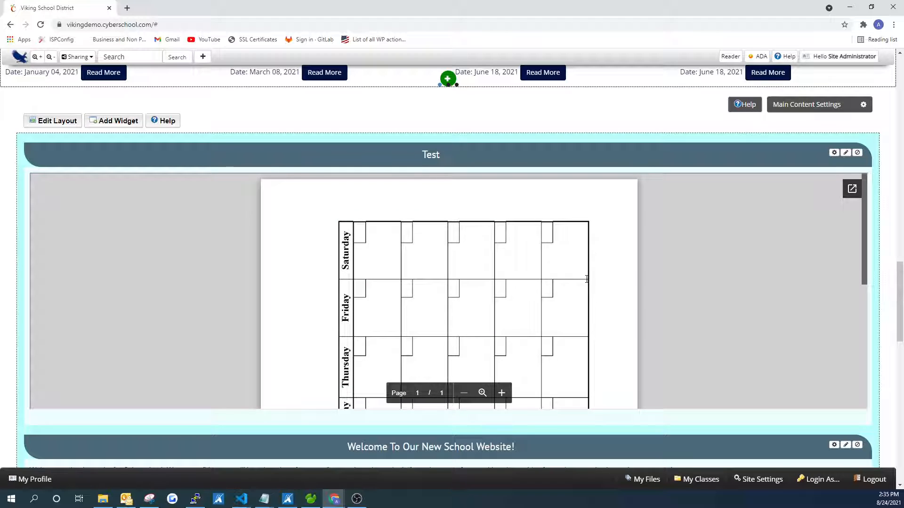
- Copy the IFrame embed link of the Blank-monthly-calendar PDF from My Explorer's file manager
click(842, 56)
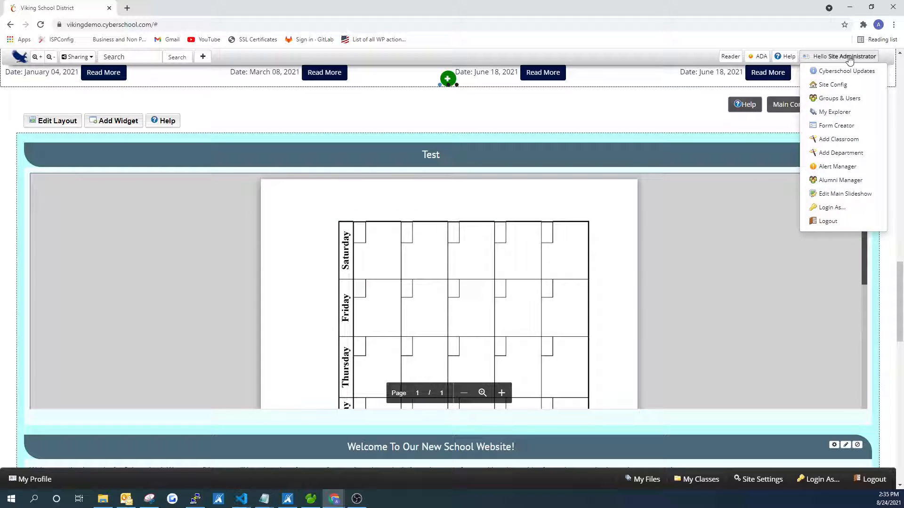
click(833, 112)
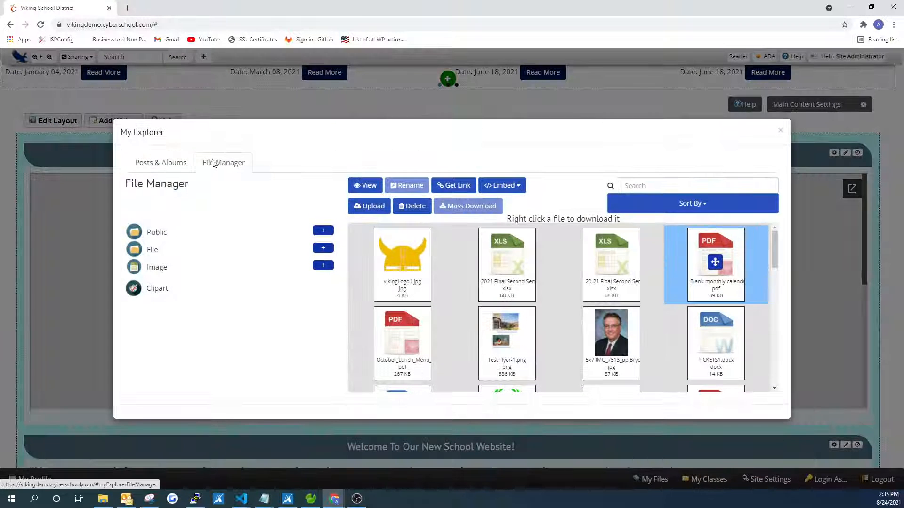
click(502, 186)
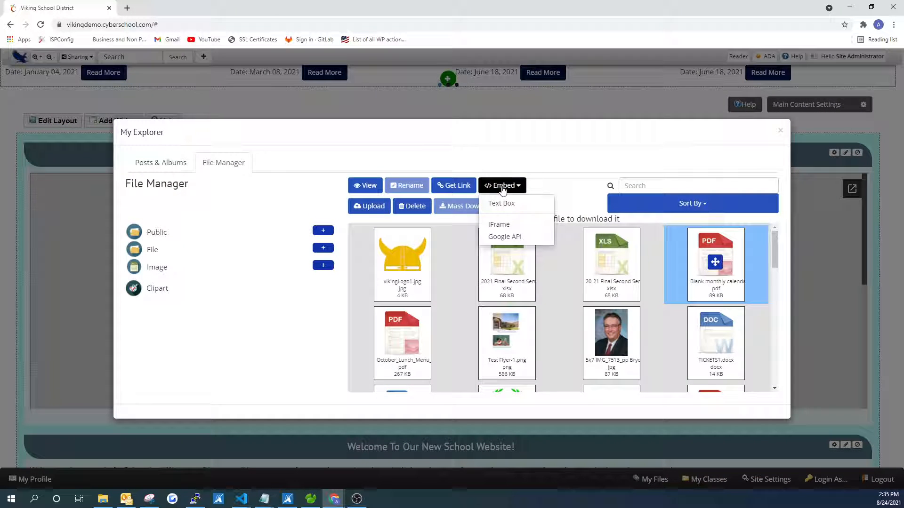
click(502, 227)
click(532, 88)
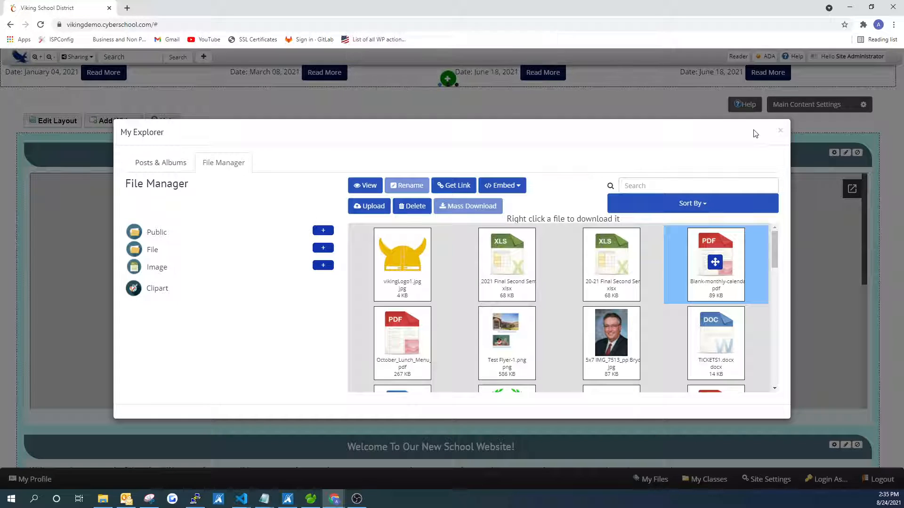
click(781, 132)
- Add an IFrame widget to the page, set its URL to the copied Blank-monthly-calendar.pdf link, and save its settings
click(115, 121)
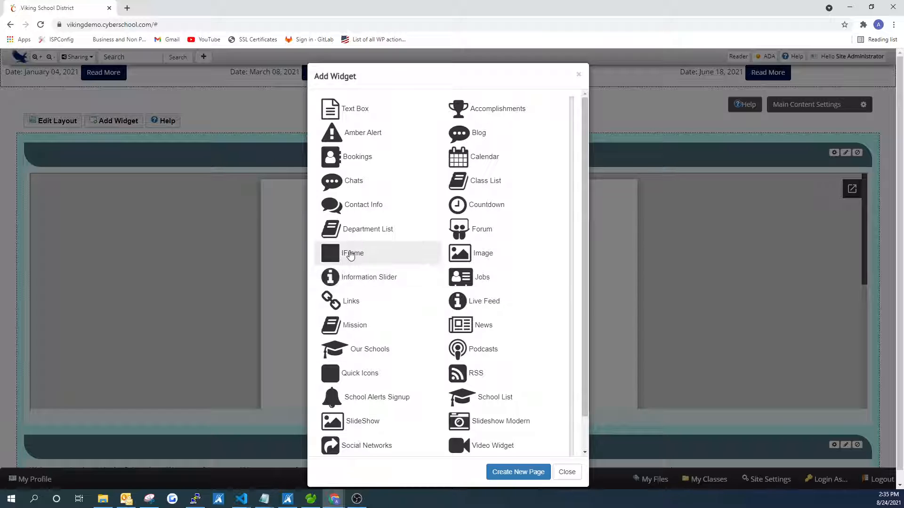
double_click(352, 254)
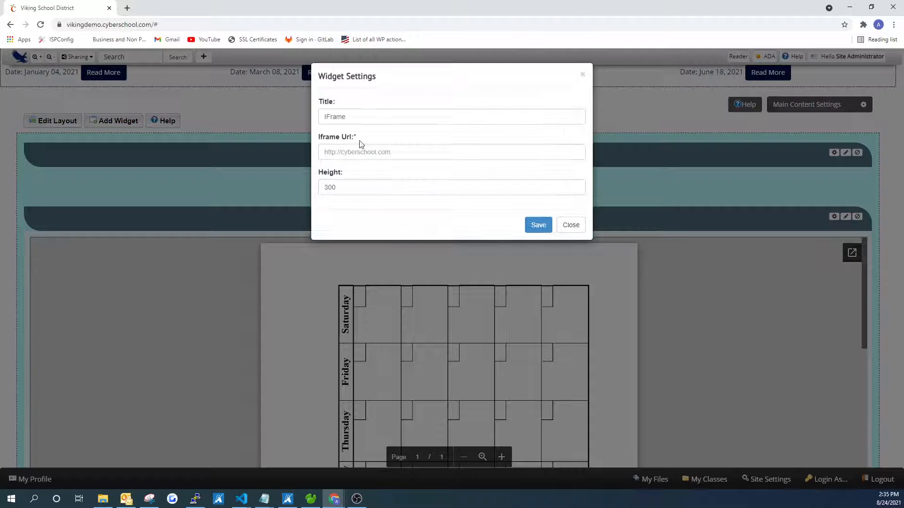
click(358, 152)
right_click(358, 153)
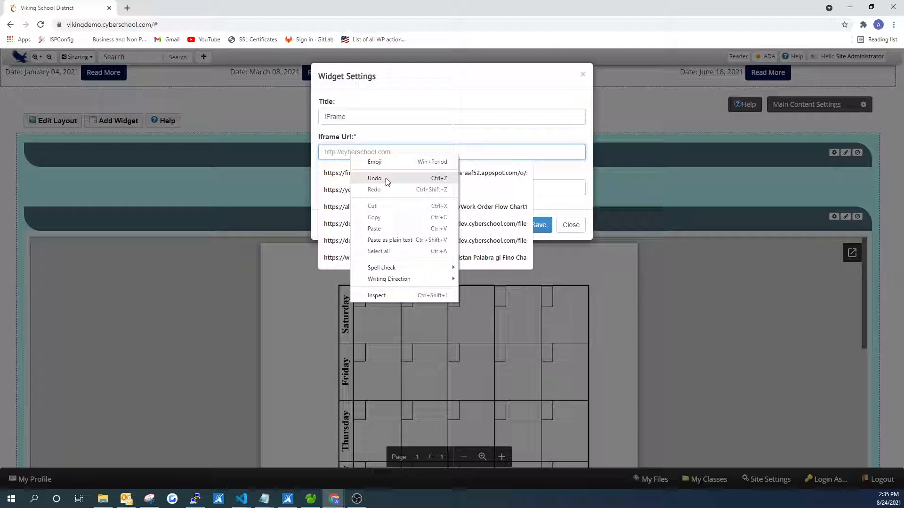
click(377, 228)
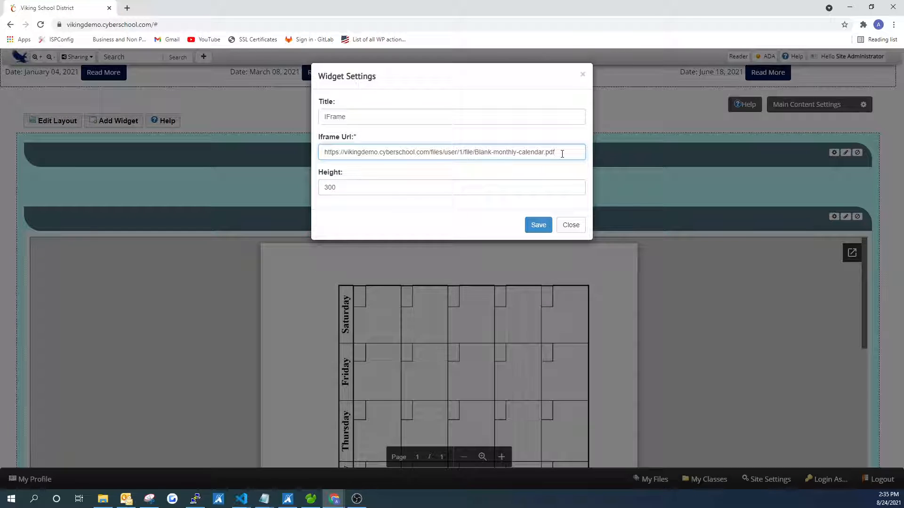
drag(562, 154, 298, 146)
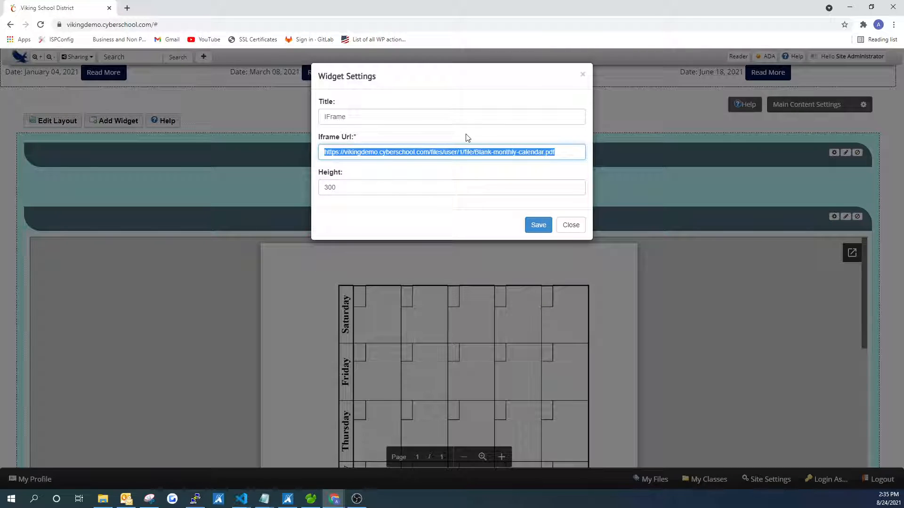
click(538, 225)
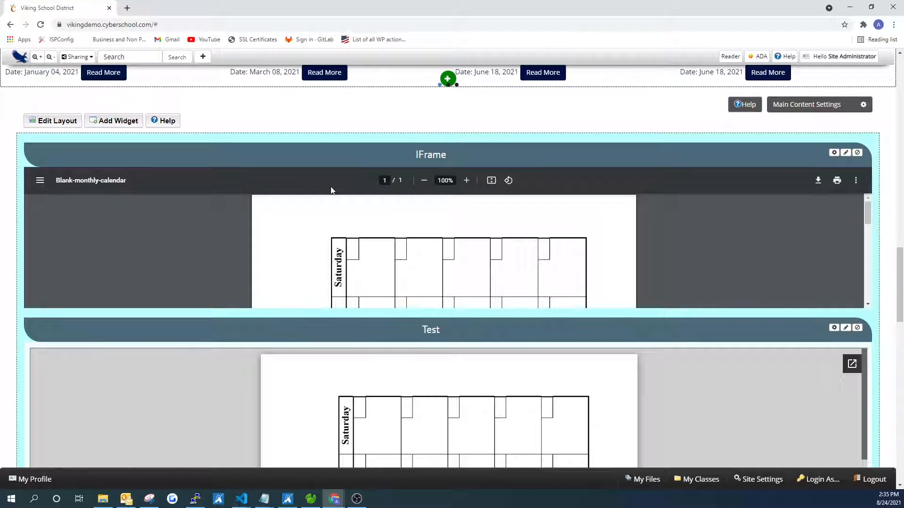
- Review the embed options offered for the Blank-monthly-calendar PDF in My Explorer without copying a link
click(842, 56)
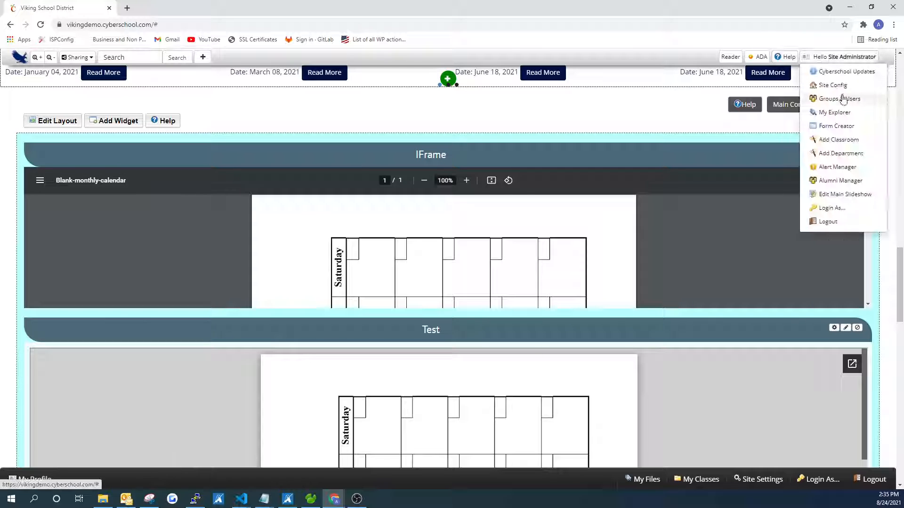
click(831, 113)
click(502, 185)
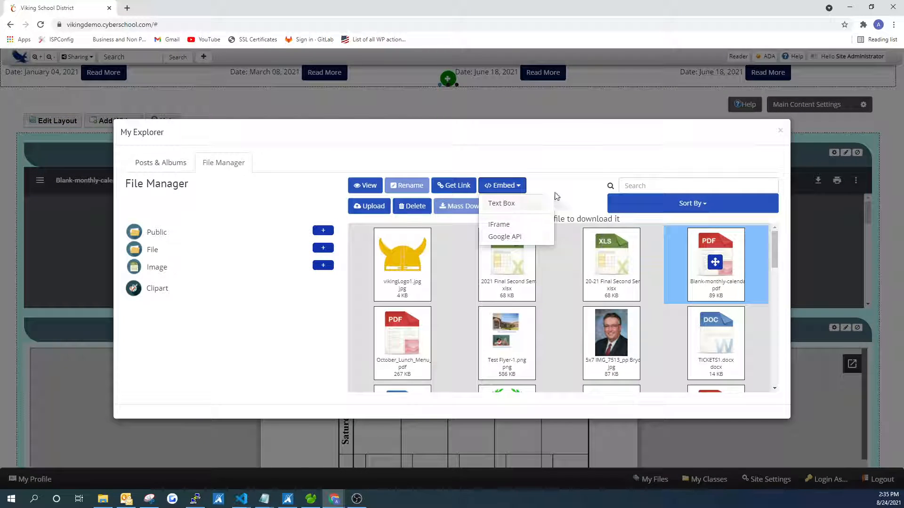
click(710, 143)
click(780, 130)
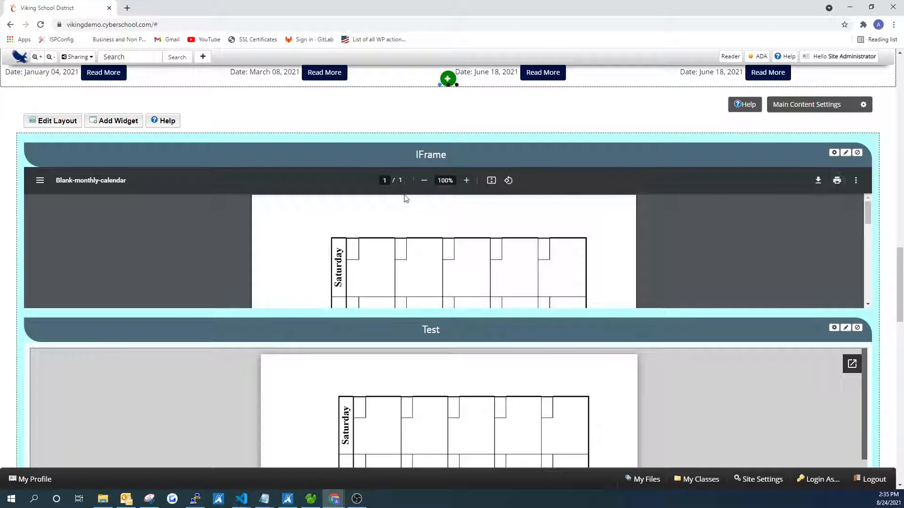
click(857, 153)
click(583, 74)
- Copy the Google API embed link of the Blank-monthly-calendar PDF from My Explorer's file manager
mouse_move(829, 60)
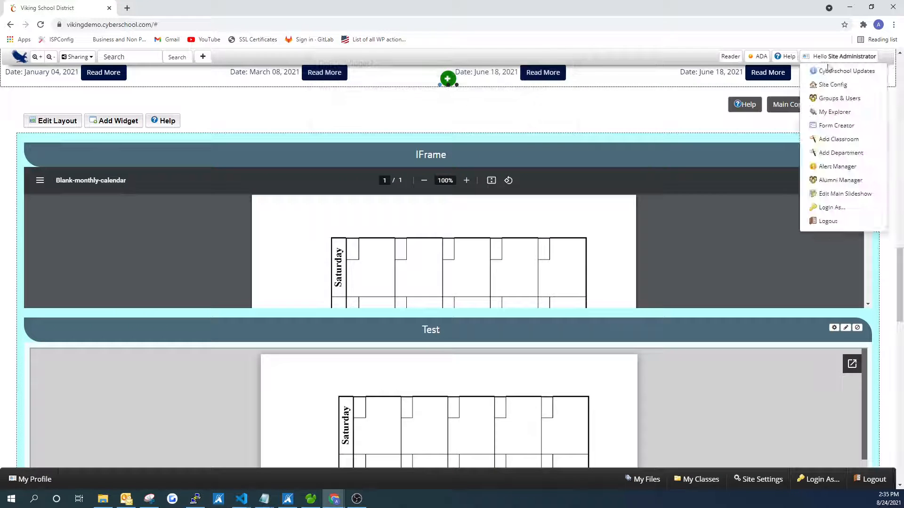
click(840, 113)
click(502, 185)
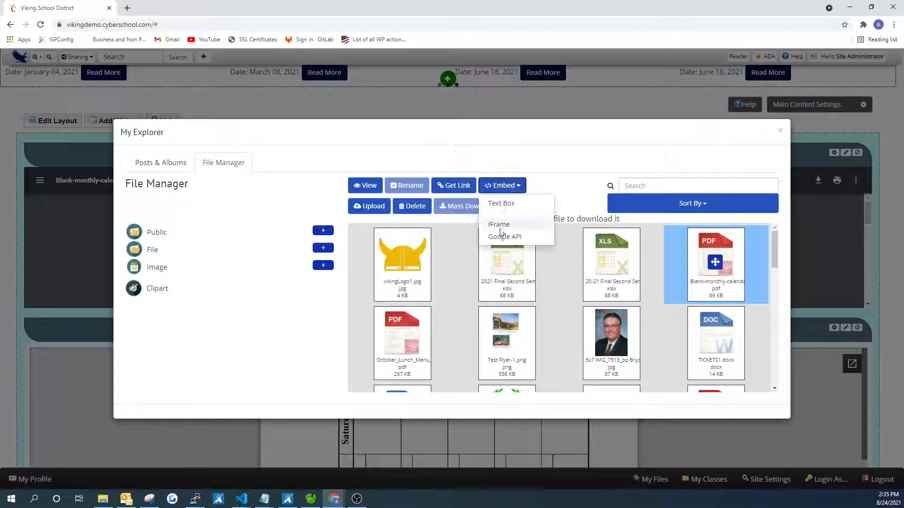
click(499, 236)
click(542, 89)
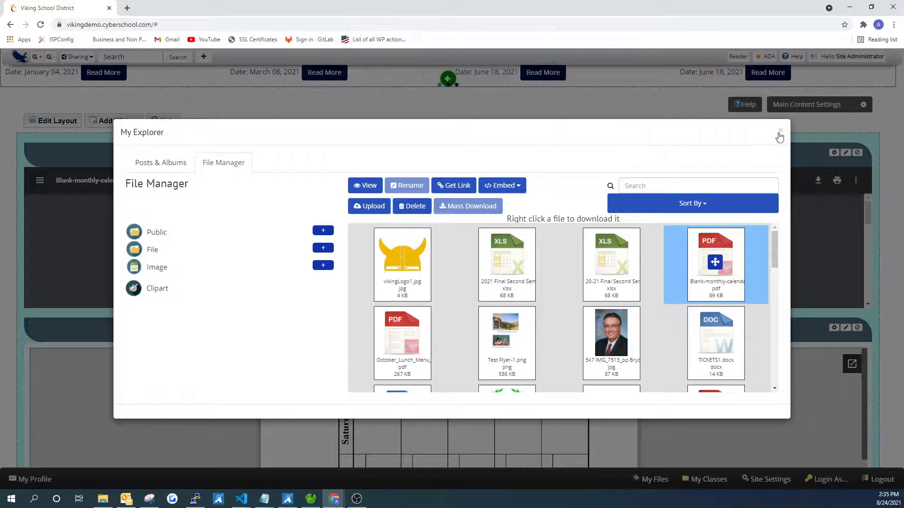
click(780, 130)
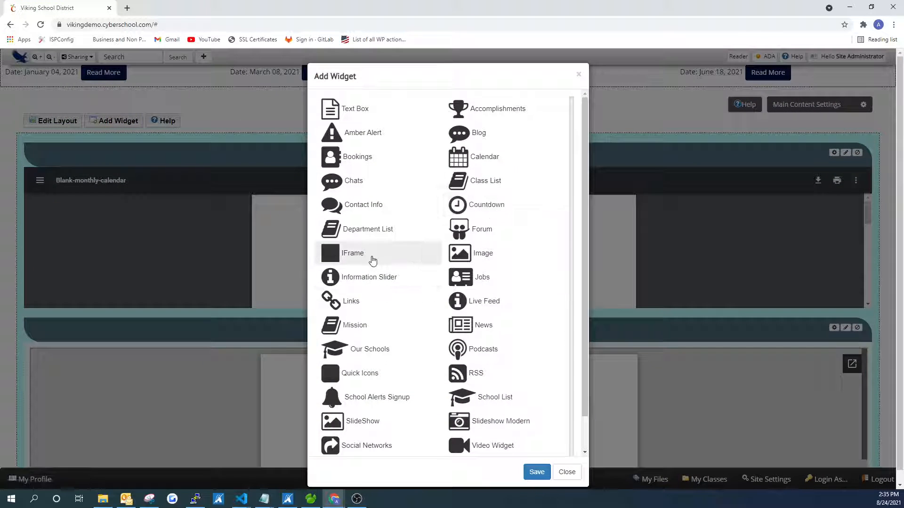
- Add a second IFrame widget, set its URL to the copied Google viewer link, and save its settings
click(373, 260)
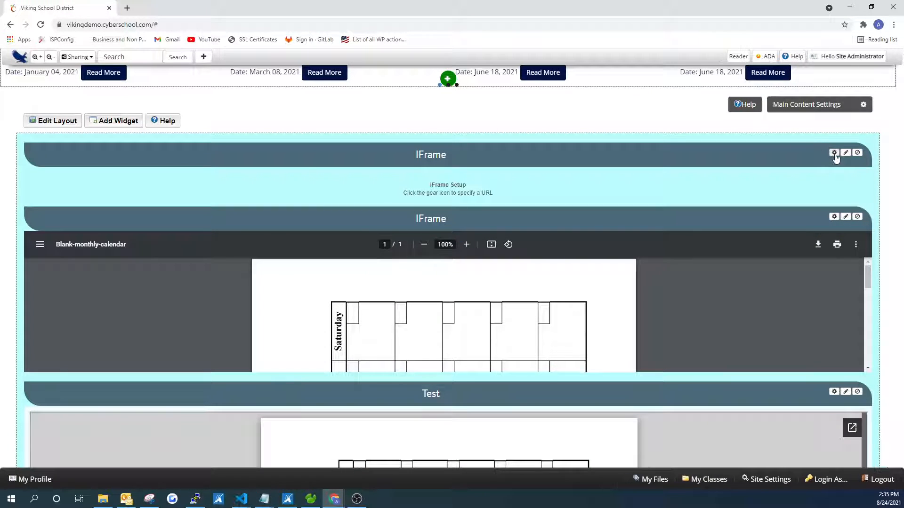
click(835, 152)
click(365, 152)
right_click(365, 155)
click(387, 228)
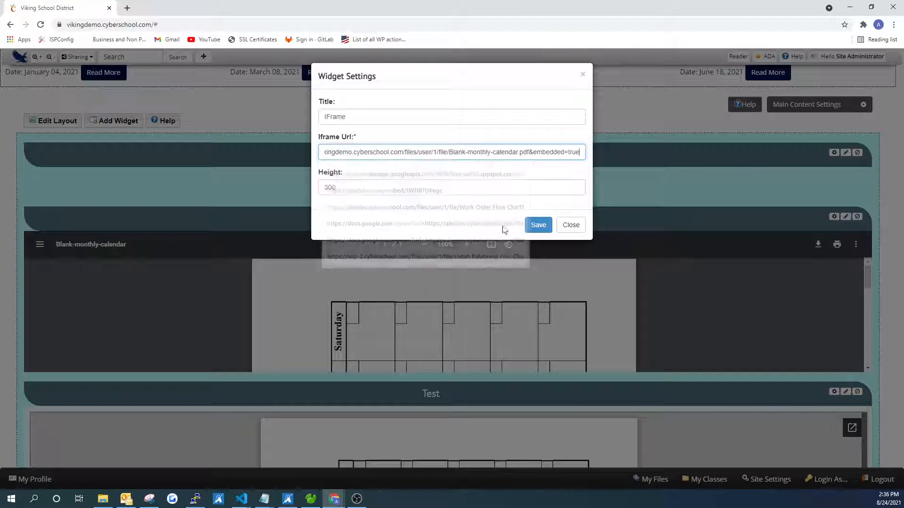
click(534, 226)
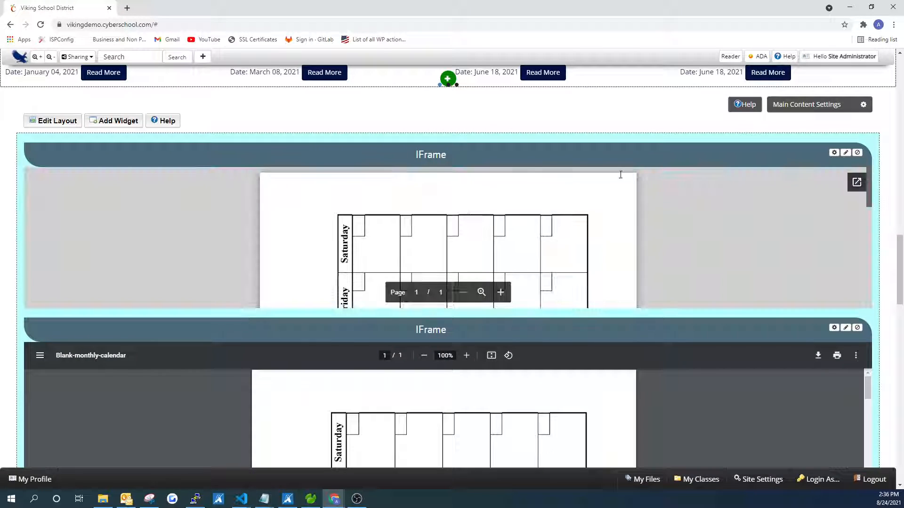
- Examine the new IFrame widget's calendar display and the Google viewer URL in its settings without changing them
scroll(821, 237, down, 1)
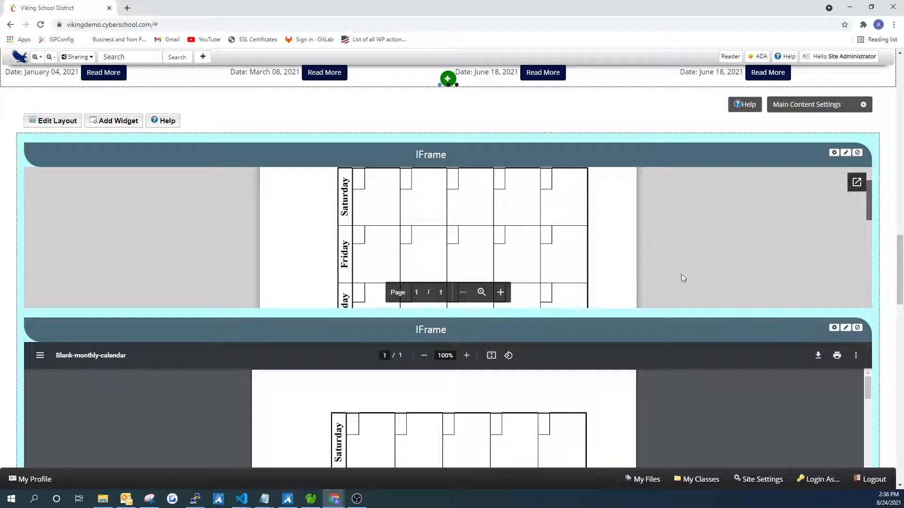
scroll(680, 109, down, 2)
scroll(703, 148, up, 4)
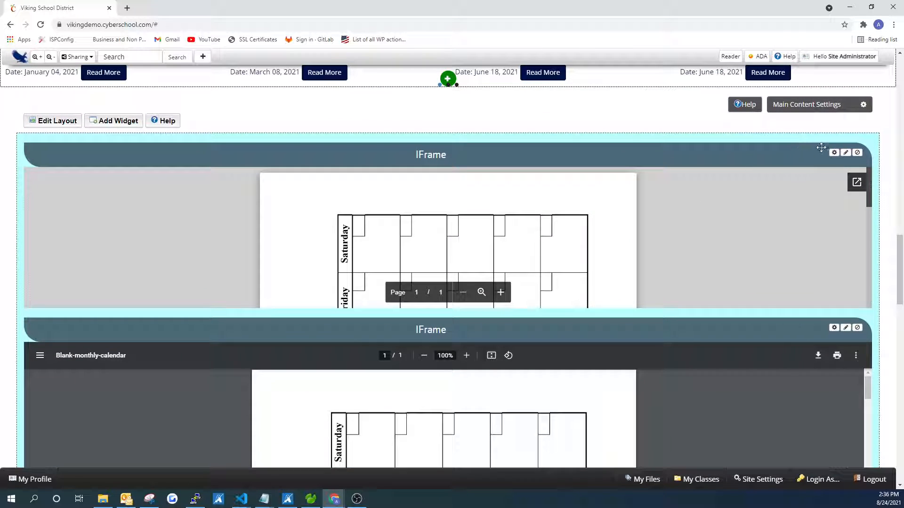
click(834, 152)
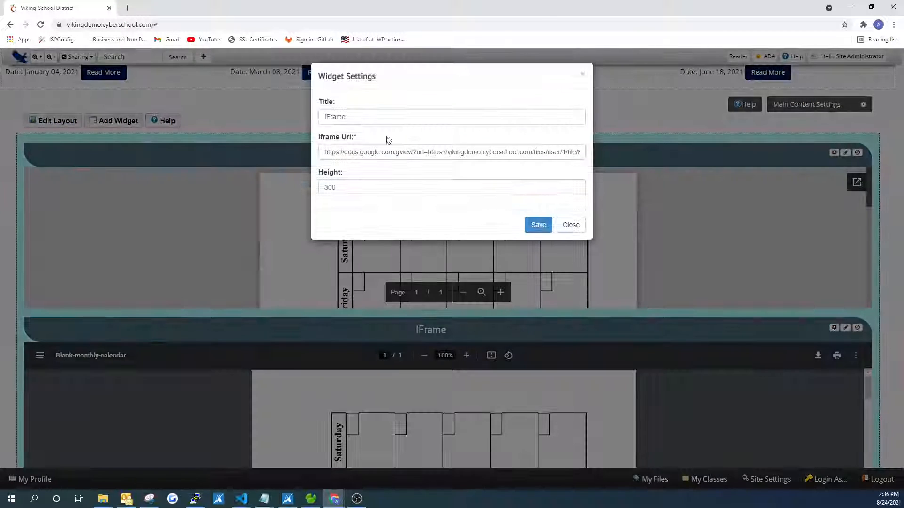
drag(324, 153, 365, 153)
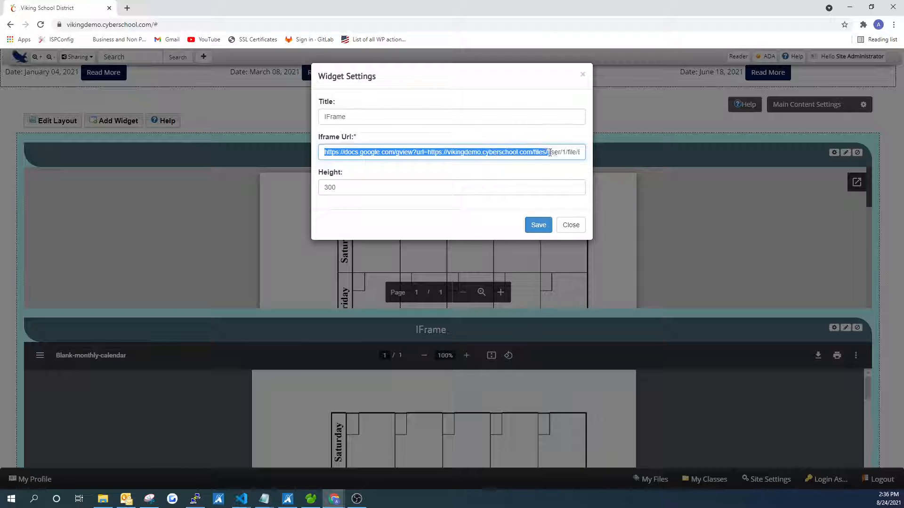
drag(550, 152, 588, 151)
click(583, 74)
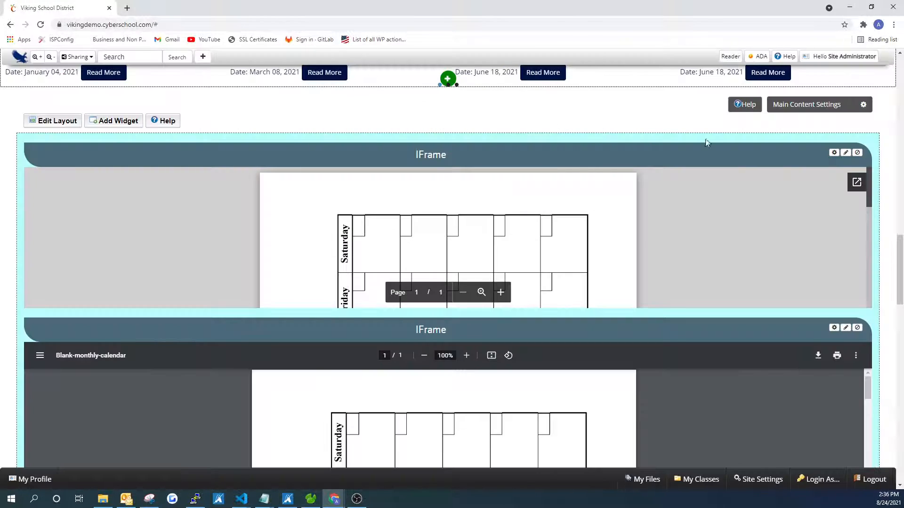
- Examine the URL in the embedded frame's properties inside the Test text box, leaving everything unchanged
scroll(753, 212, down, 5)
click(834, 272)
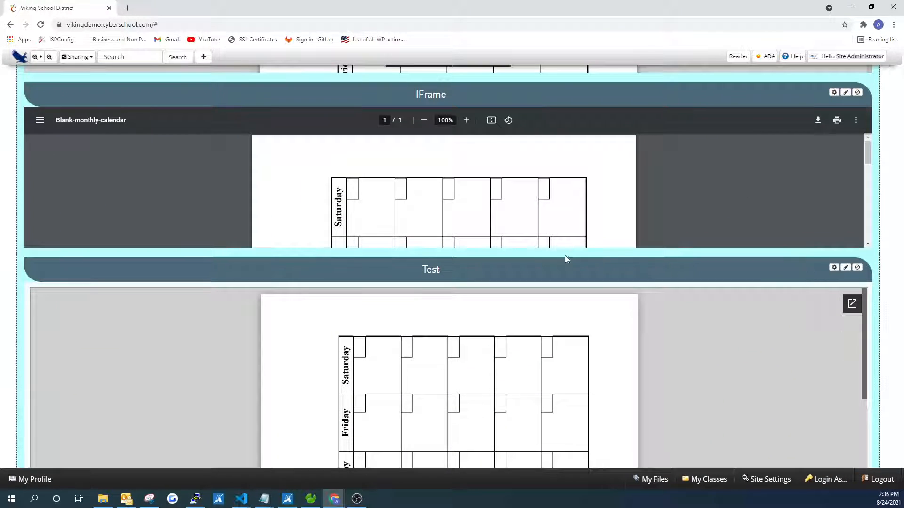
double_click(410, 246)
click(409, 239)
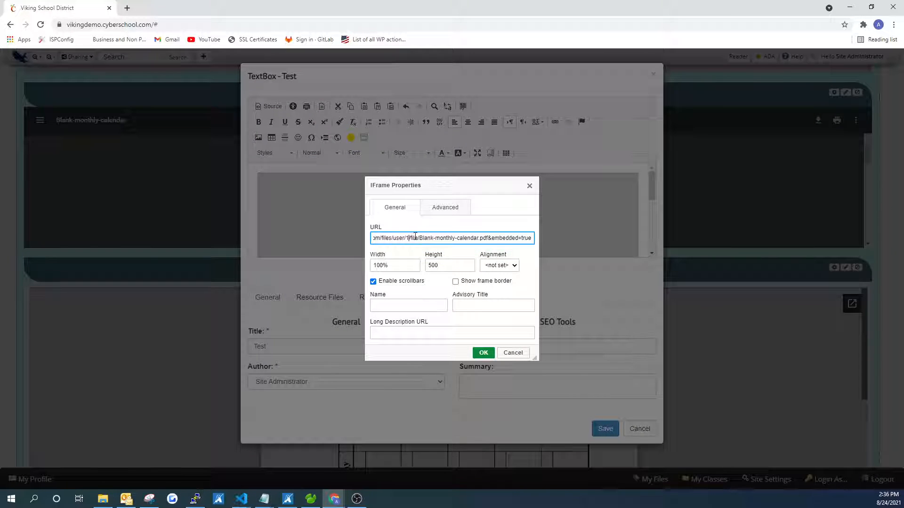
drag(445, 239, 543, 215)
click(530, 186)
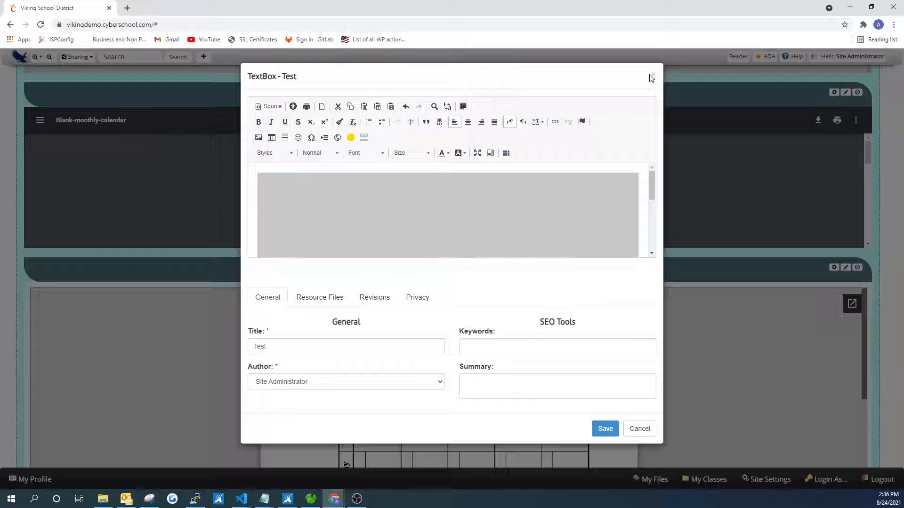
click(653, 75)
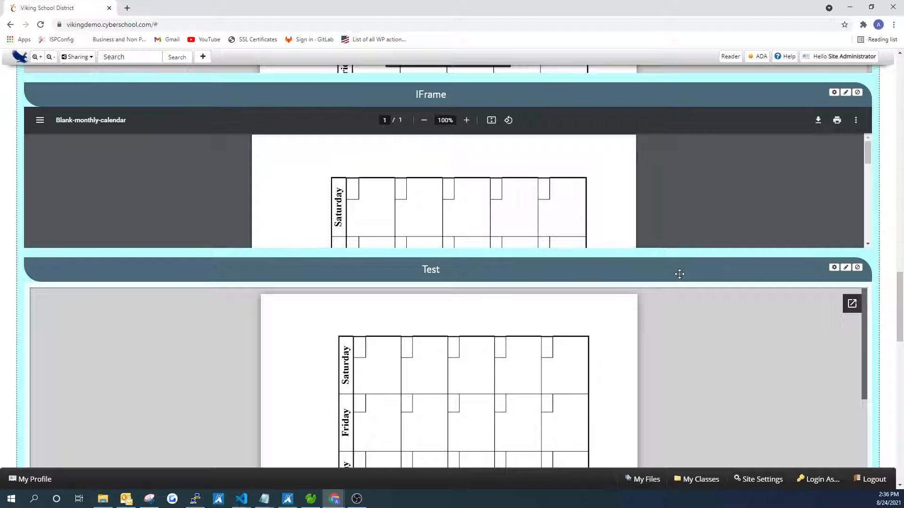
- Show the embed options for the selected calendar PDF in My Explorer's file manager again
scroll(409, 300, up, 2)
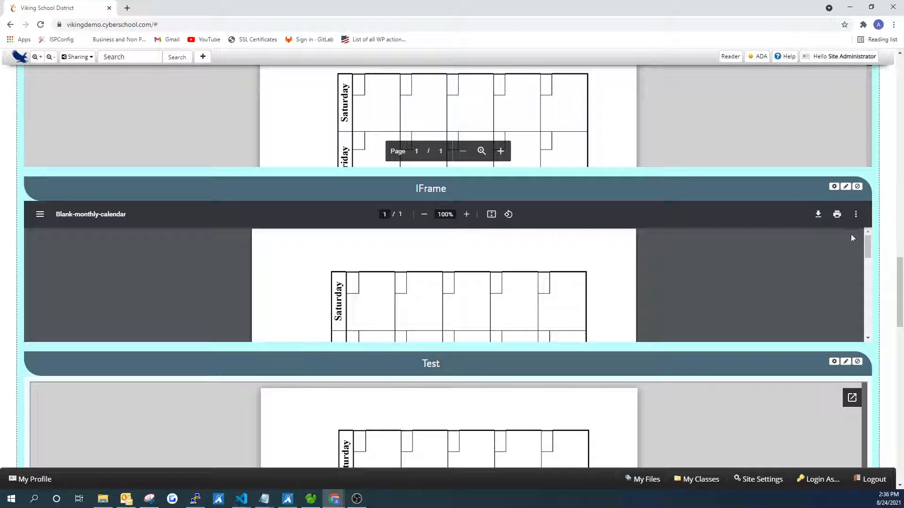
scroll(851, 237, up, 2)
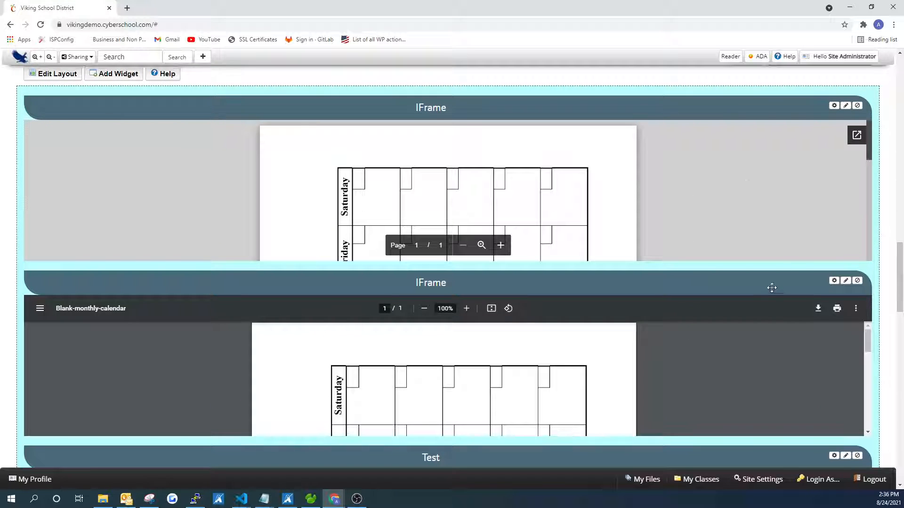
click(842, 57)
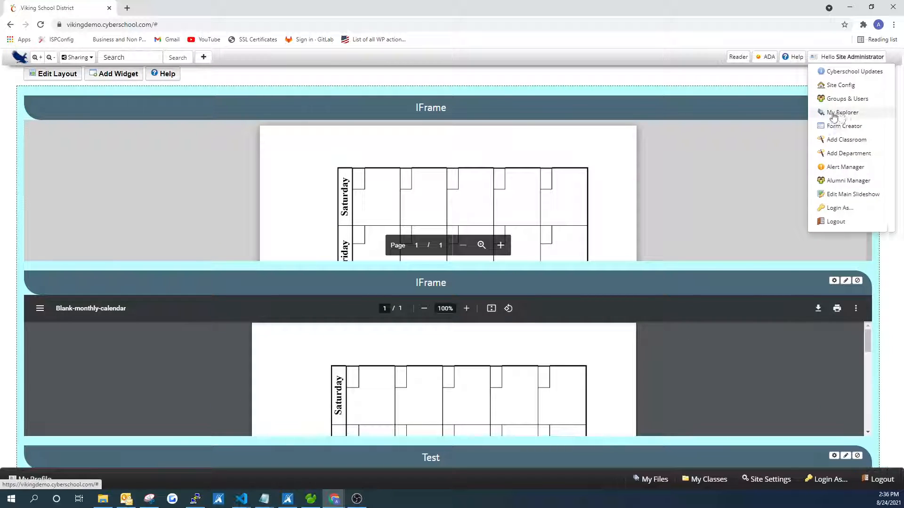
click(834, 114)
click(502, 185)
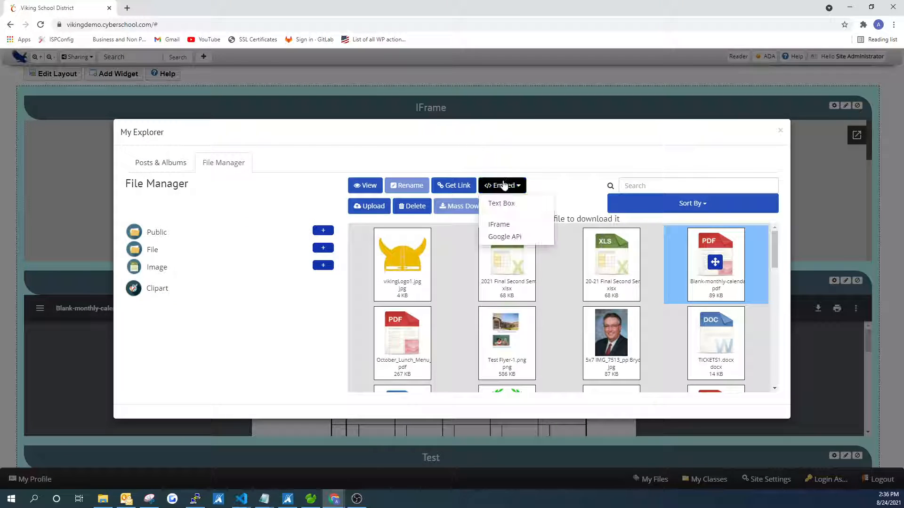